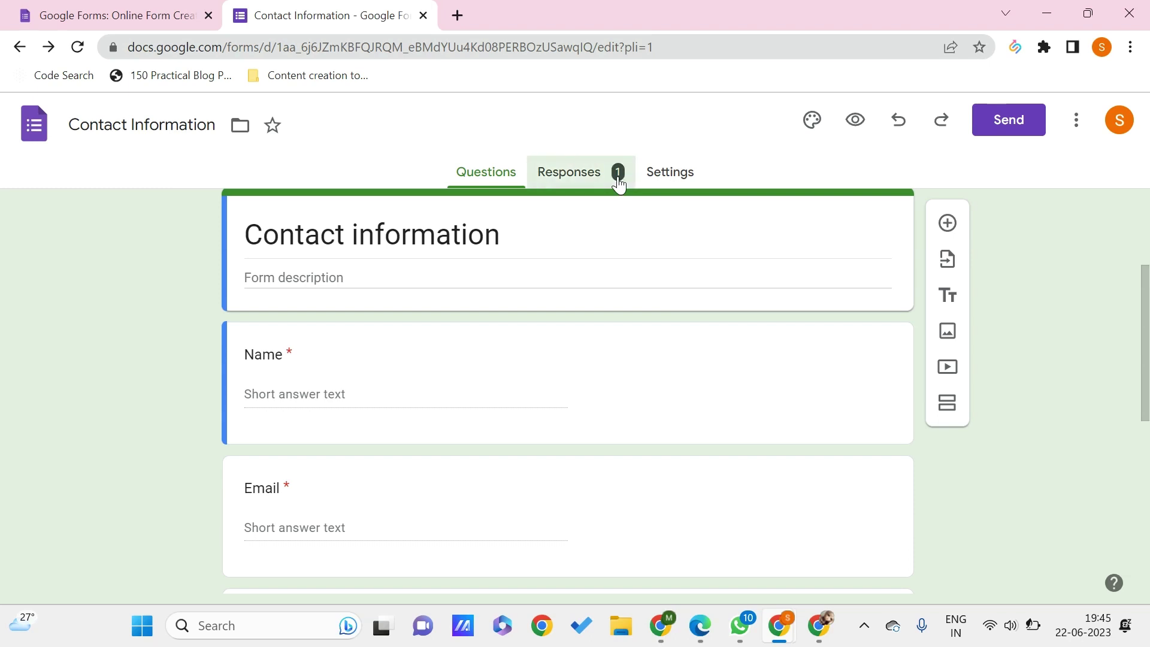
# Review the summary of the form's responses from the Name question through Comments.
pyautogui.click(619, 182)
pyautogui.scroll(-4, 545, 457)
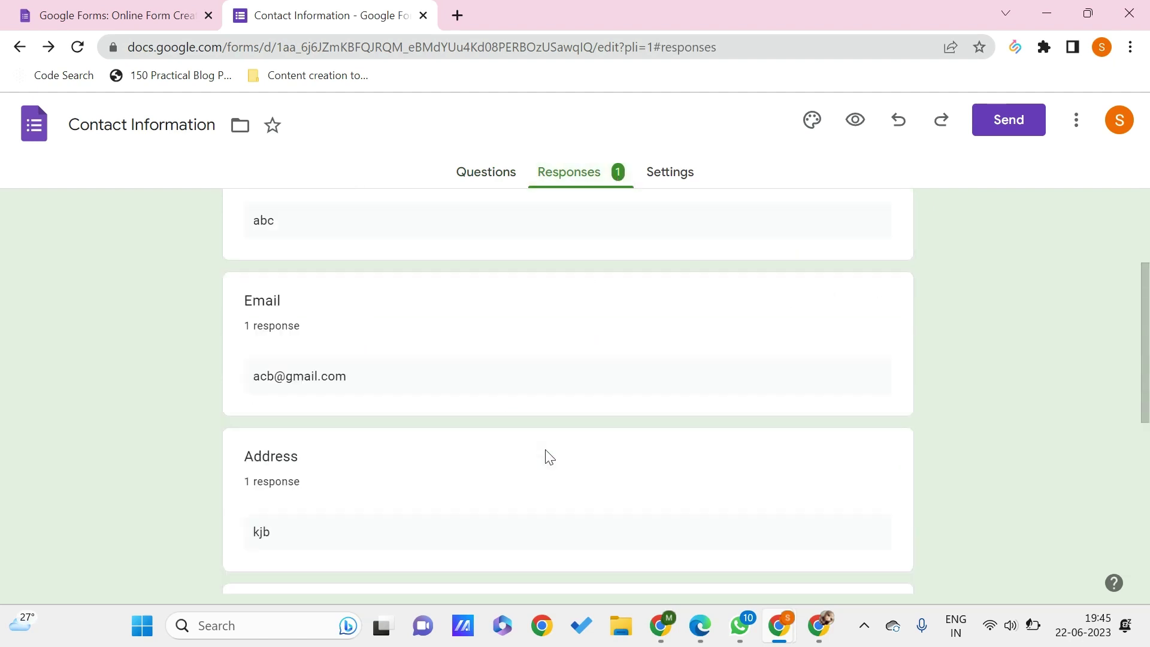
pyautogui.scroll(-5, 533, 440)
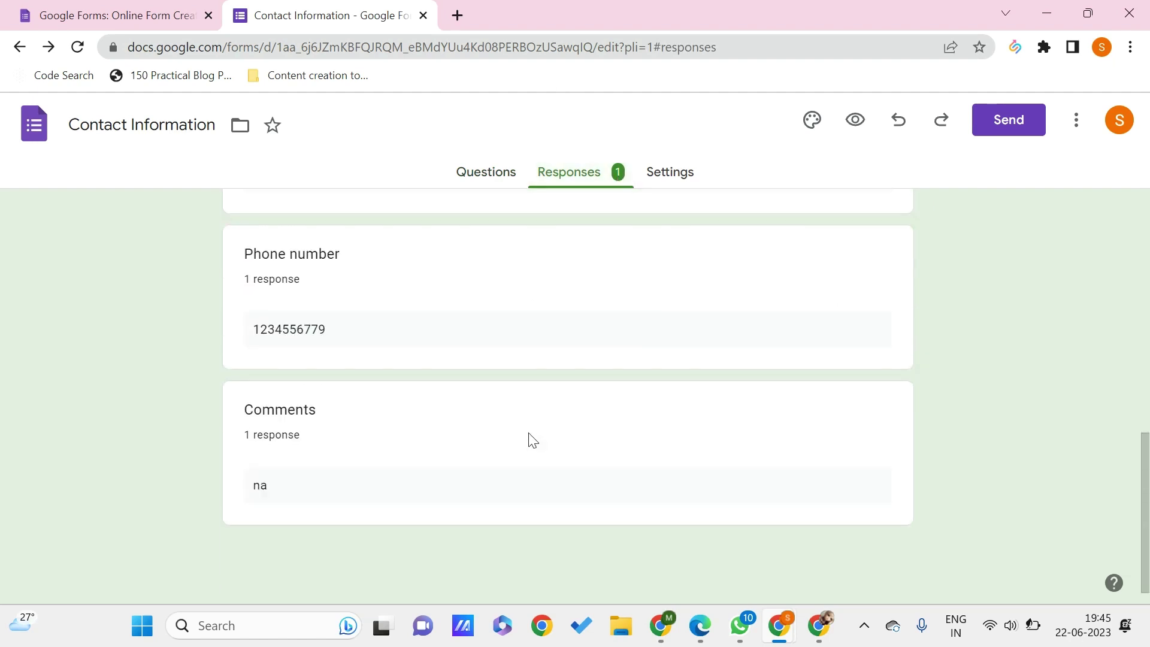
pyautogui.scroll(10, 529, 439)
# View the responses by question, and read through the individual submission's answers.
pyautogui.click(562, 350)
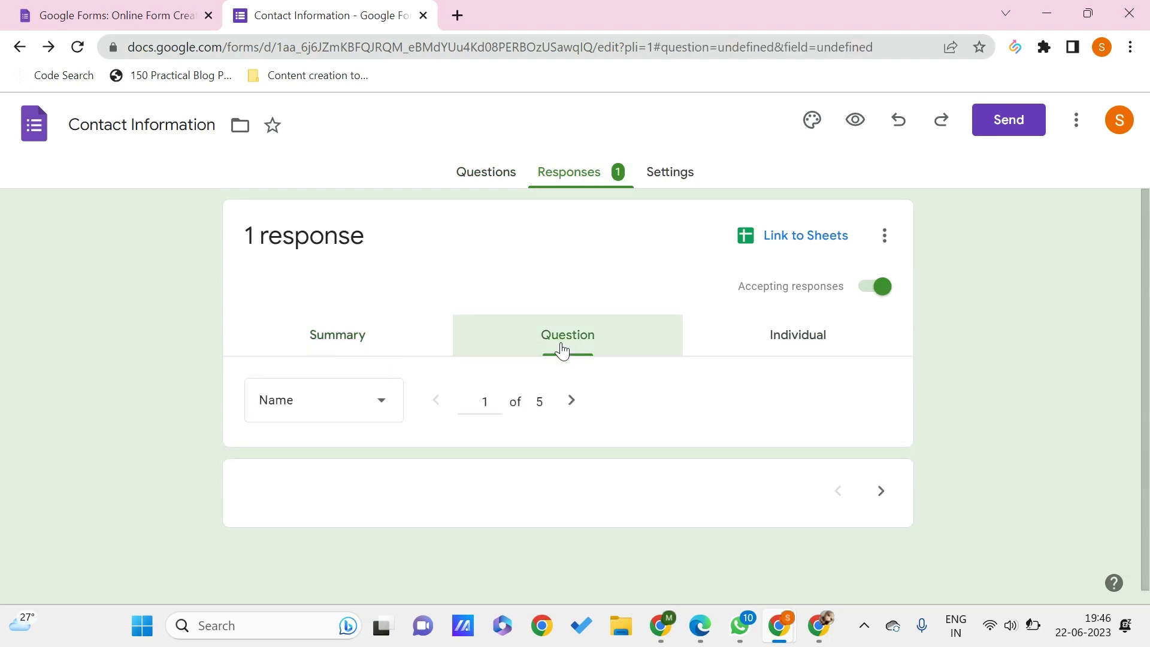
pyautogui.click(801, 342)
pyautogui.scroll(-5, 606, 459)
pyautogui.scroll(-3, 605, 460)
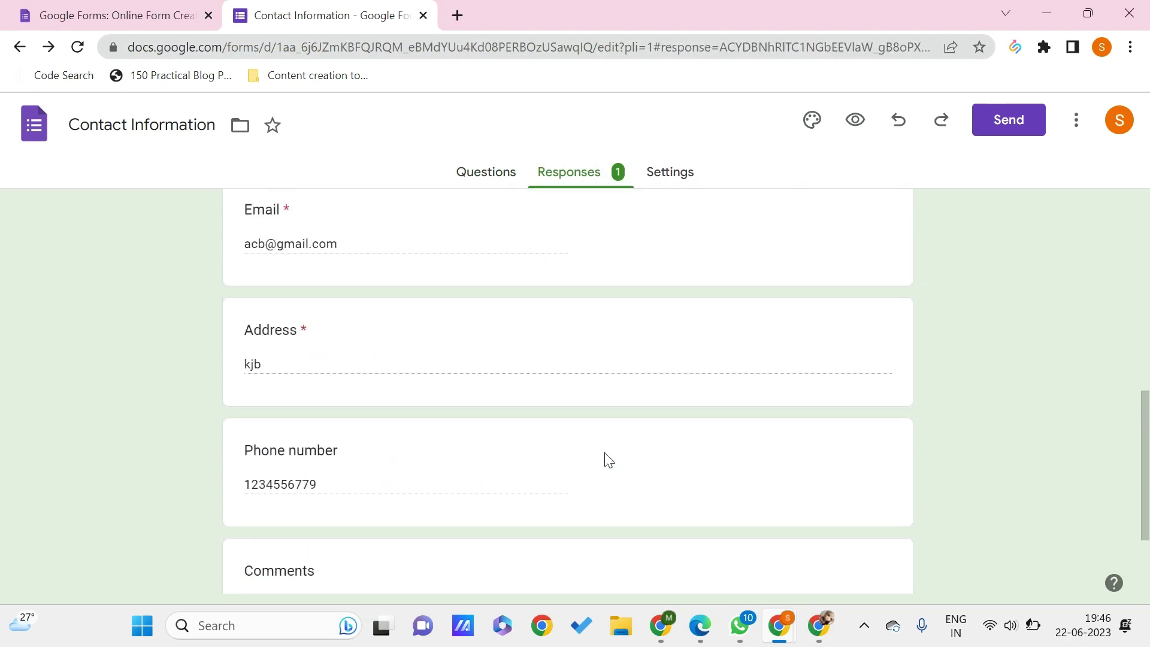
pyautogui.scroll(9, 544, 343)
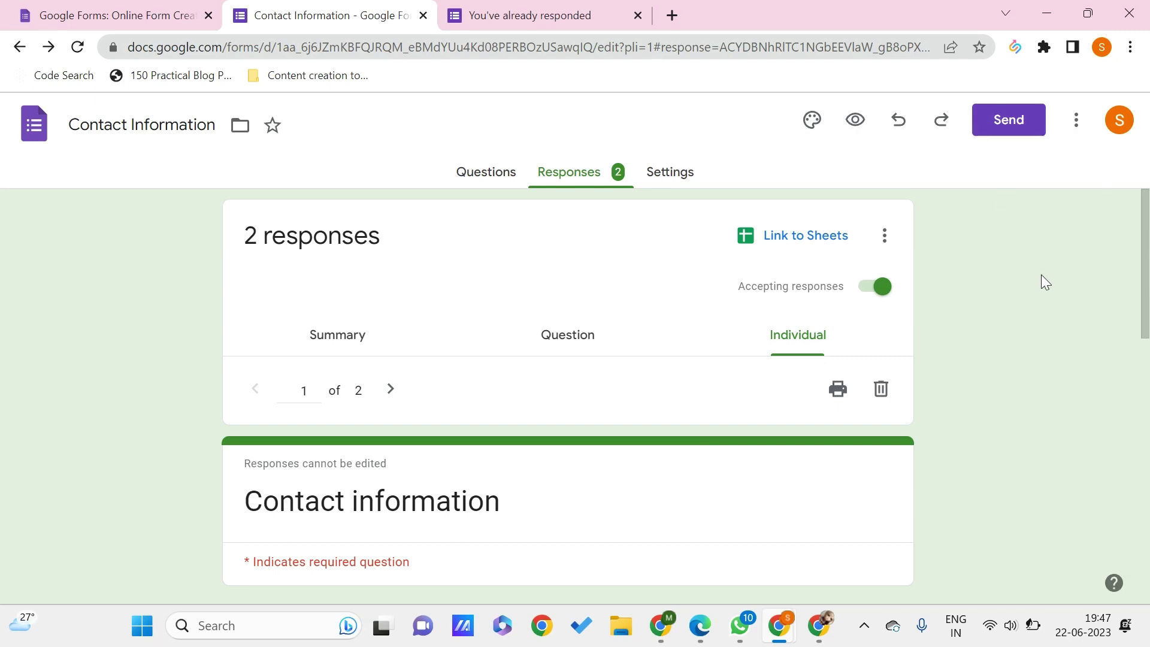
# Open the form's collaborator settings, inspect the general access options, and close them with access left as Restricted.
pyautogui.click(1077, 126)
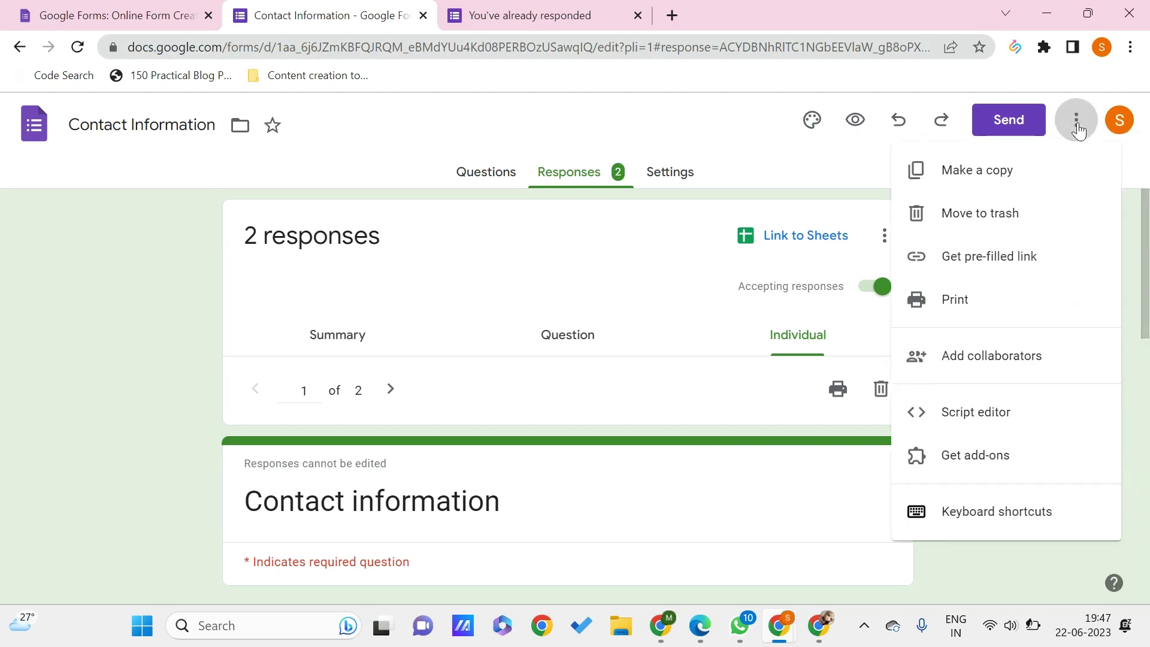
pyautogui.click(1077, 126)
pyautogui.click(1077, 126)
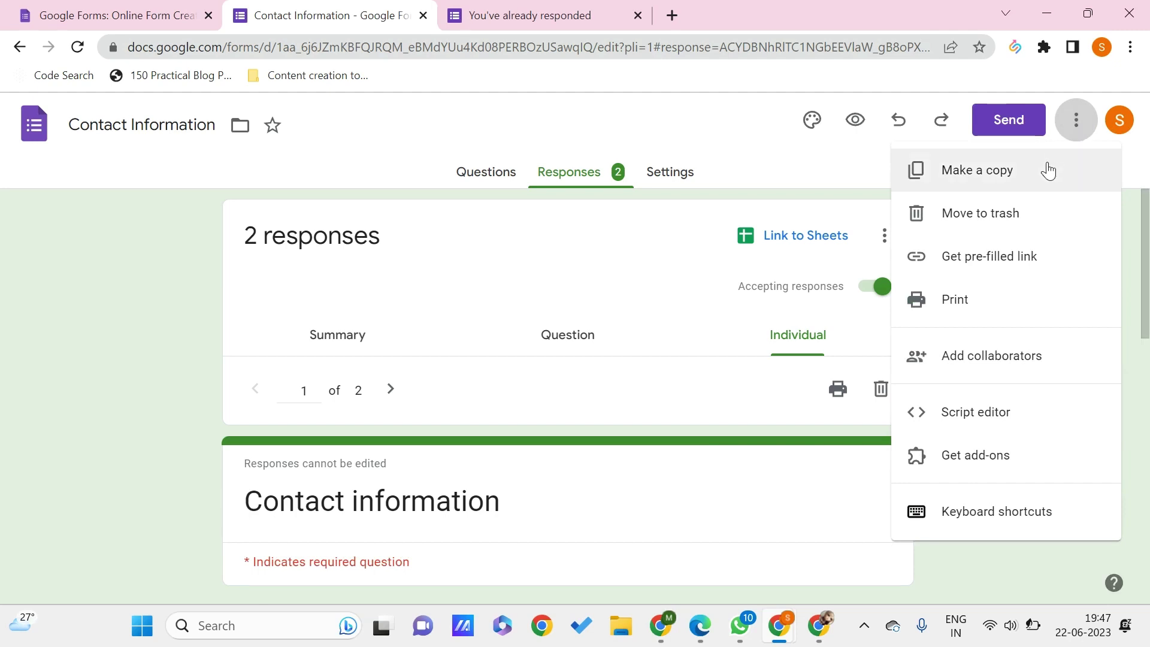
pyautogui.click(1004, 363)
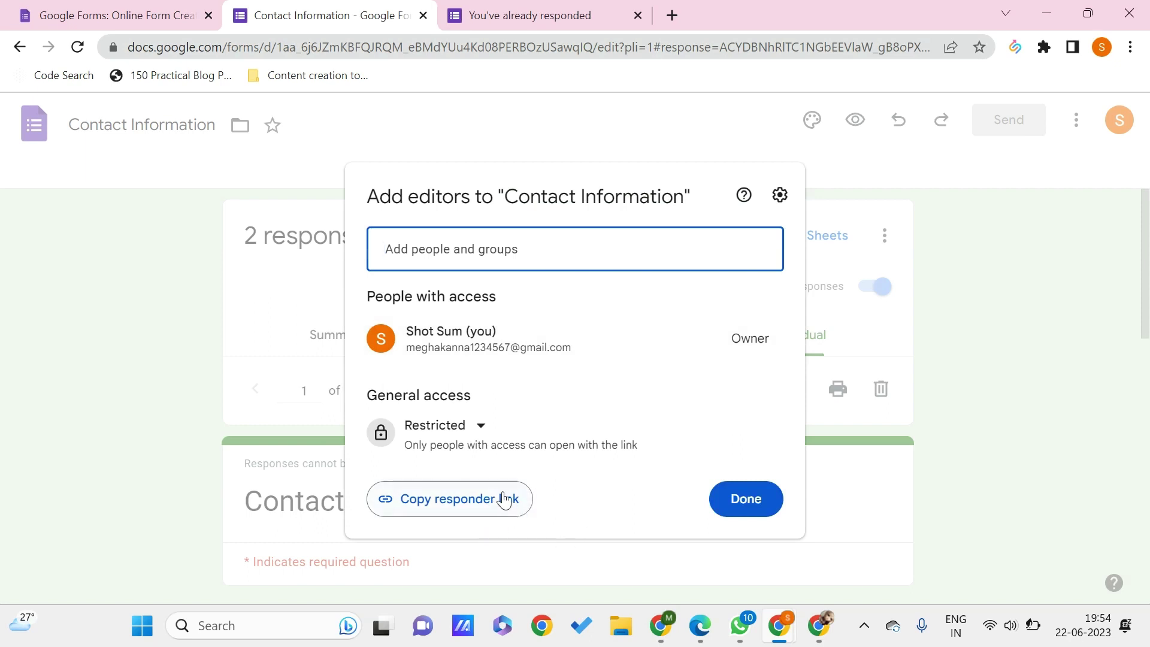
pyautogui.click(466, 429)
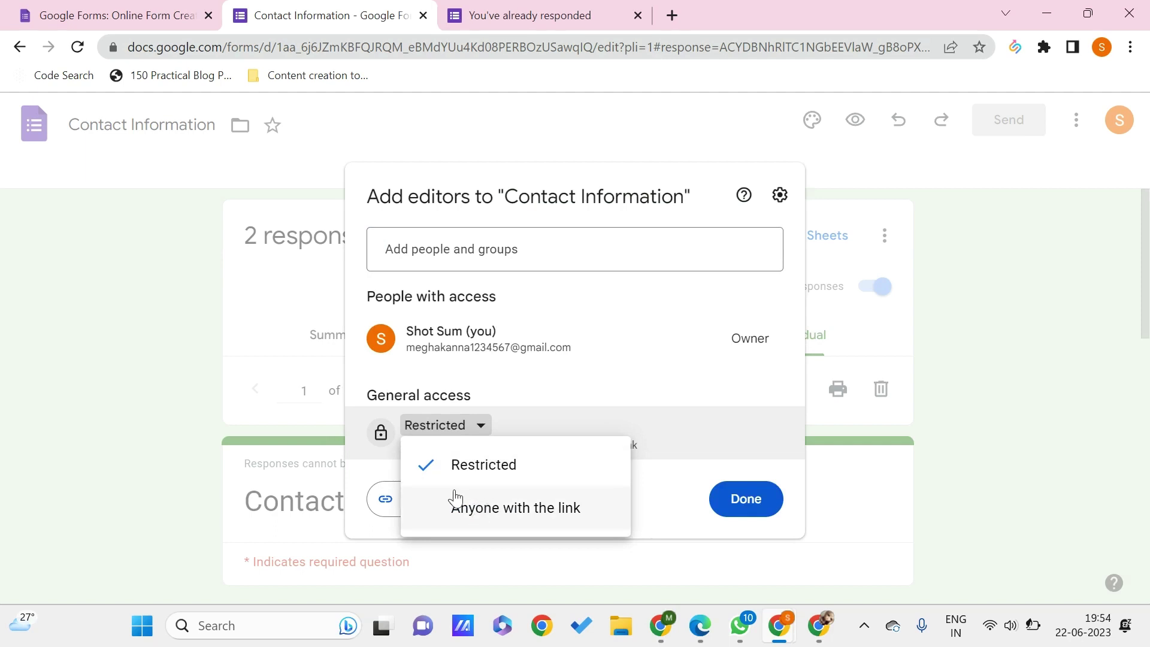
pyautogui.click(657, 494)
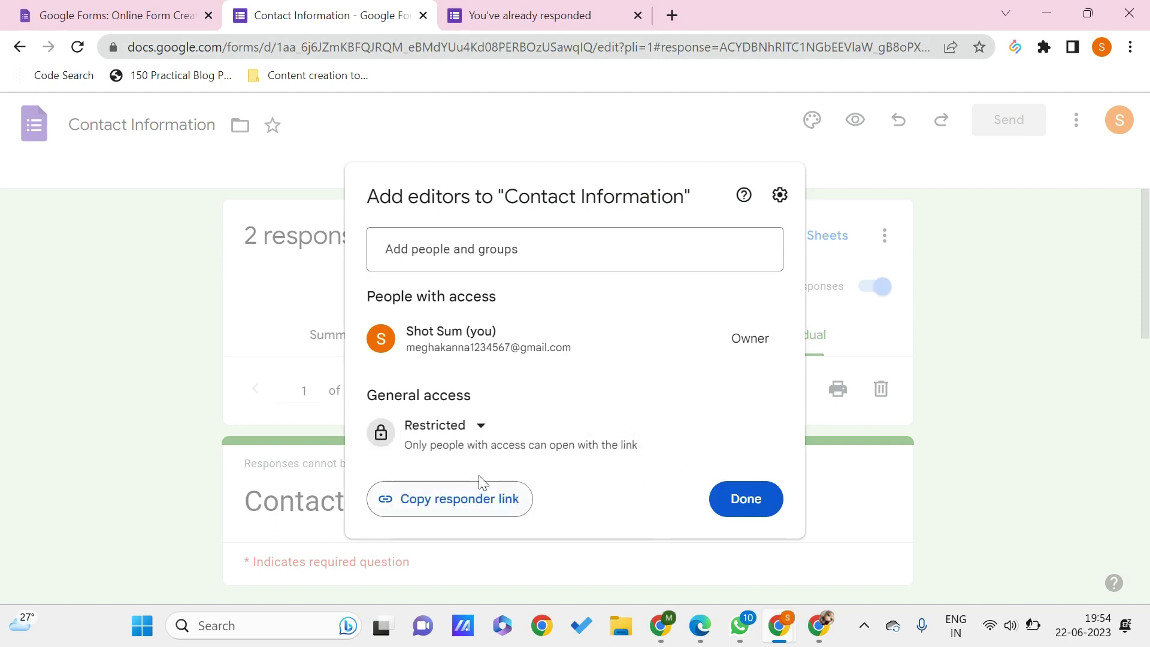
pyautogui.click(760, 511)
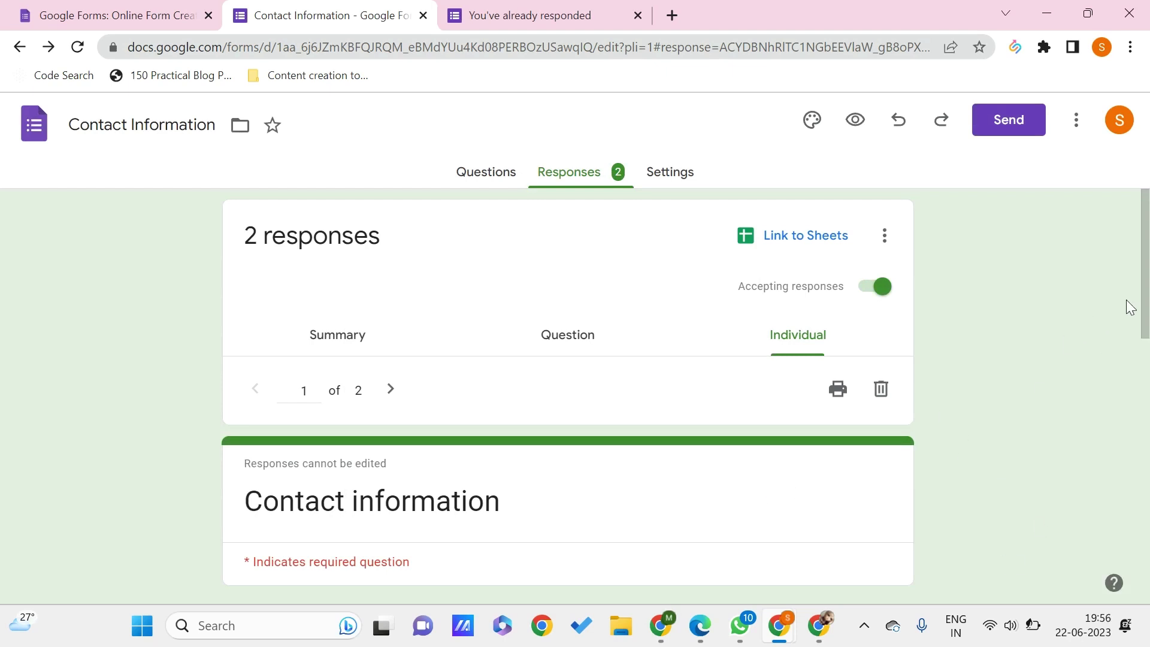
# Preview printing all responses with Save as PDF as the destination, and cancel without saving.
pyautogui.click(885, 236)
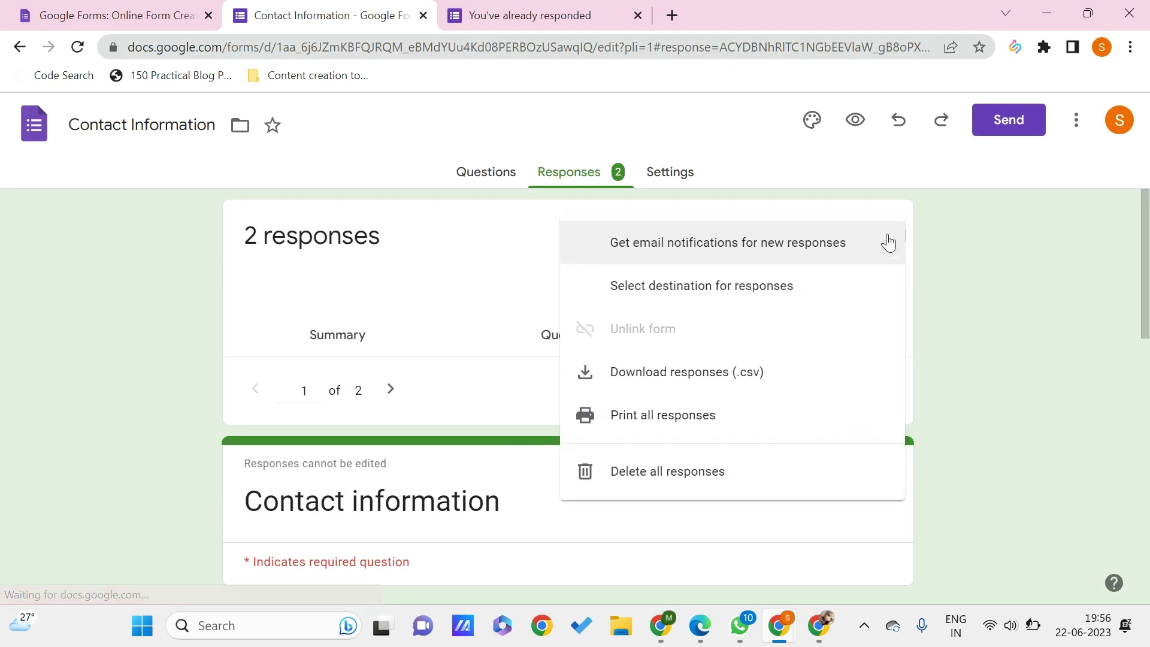
pyautogui.click(981, 247)
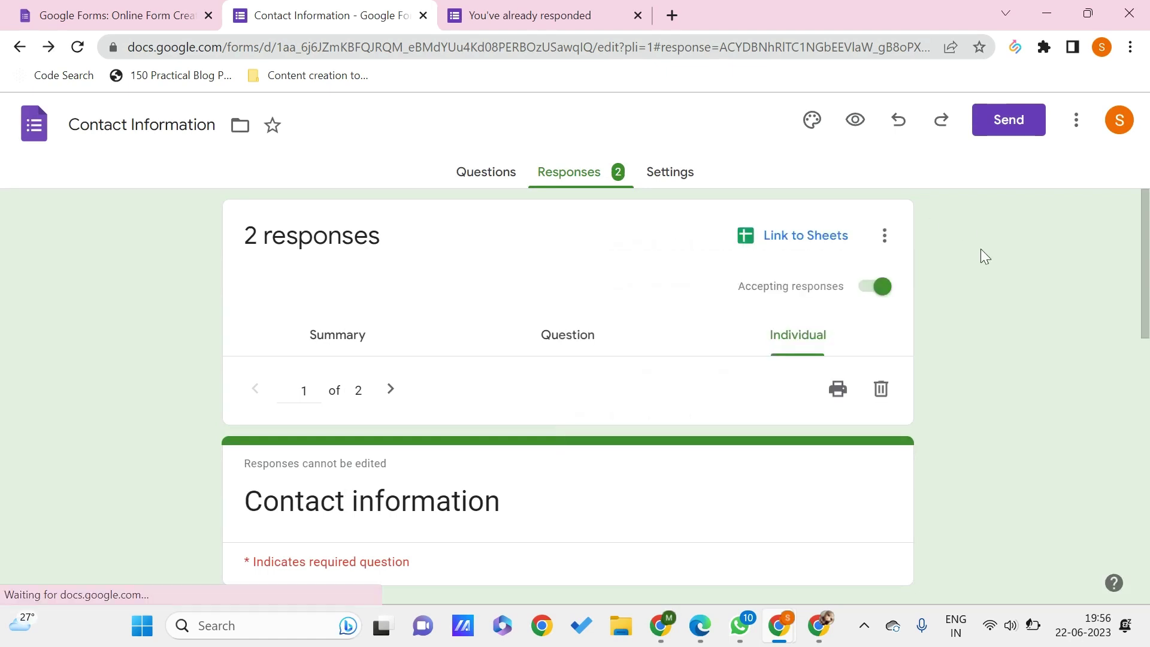
pyautogui.click(887, 235)
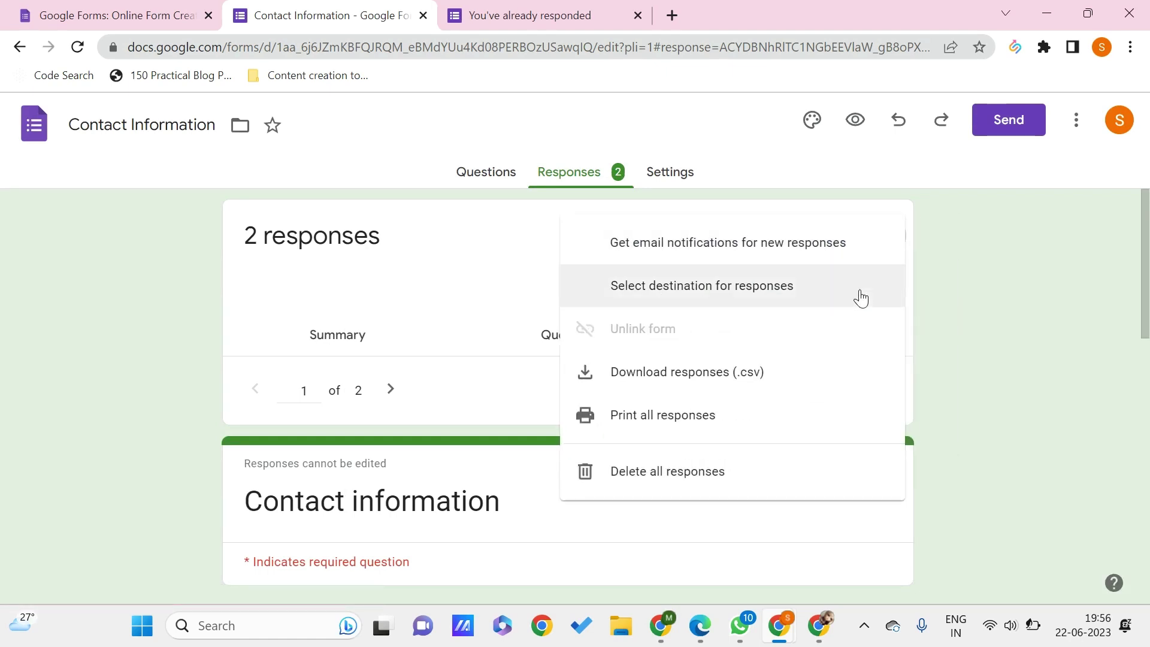
pyautogui.click(705, 433)
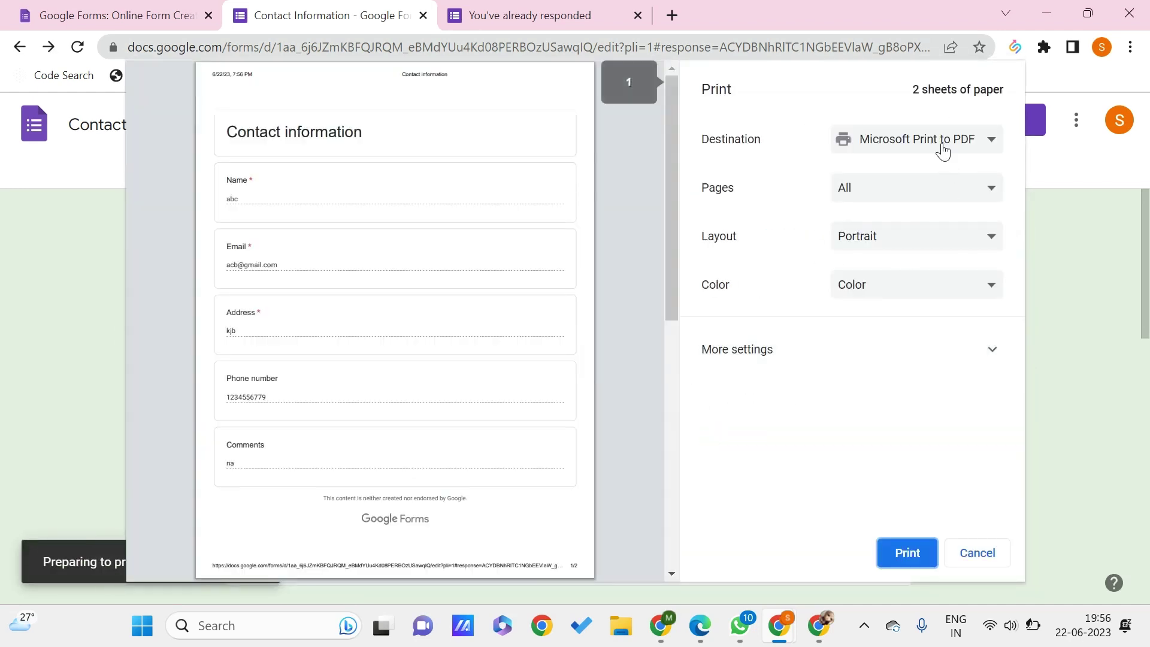
pyautogui.click(941, 149)
pyautogui.click(912, 174)
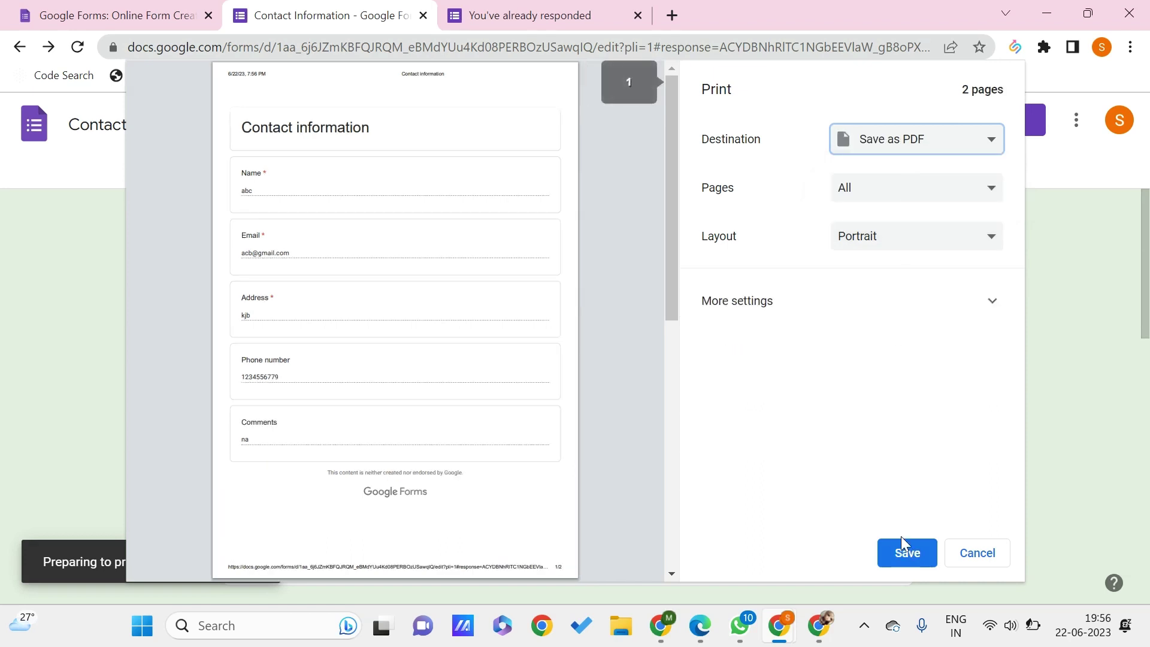
pyautogui.click(988, 561)
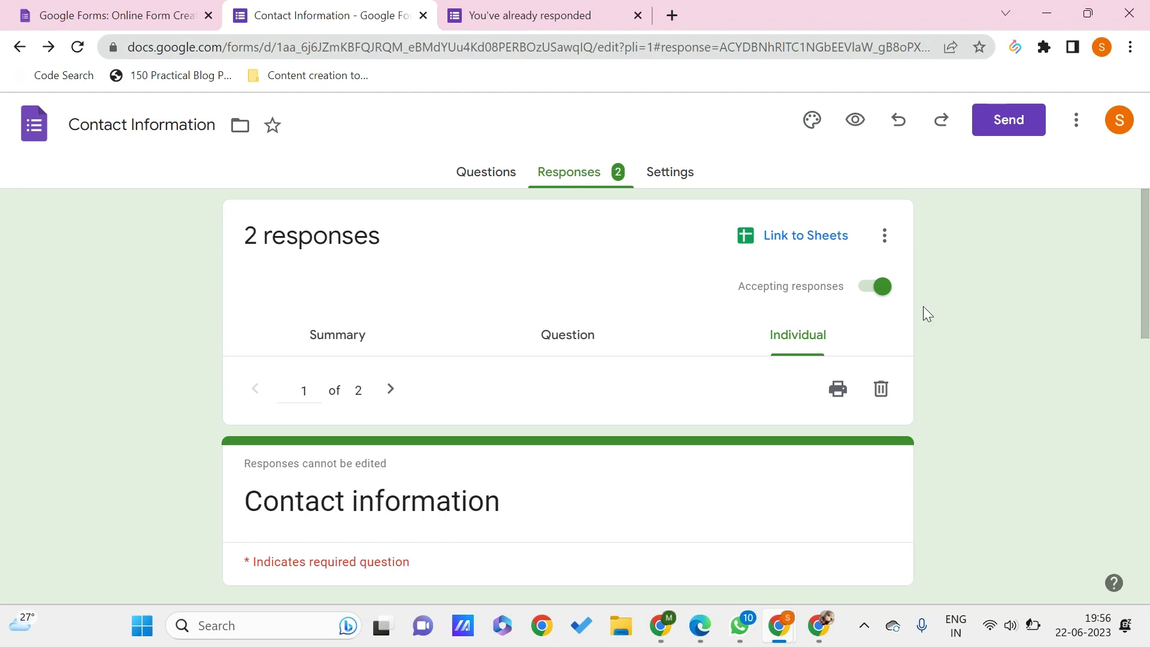
# Return from the individual view to the response summary and read the collected answers for every question.
pyautogui.click(1077, 123)
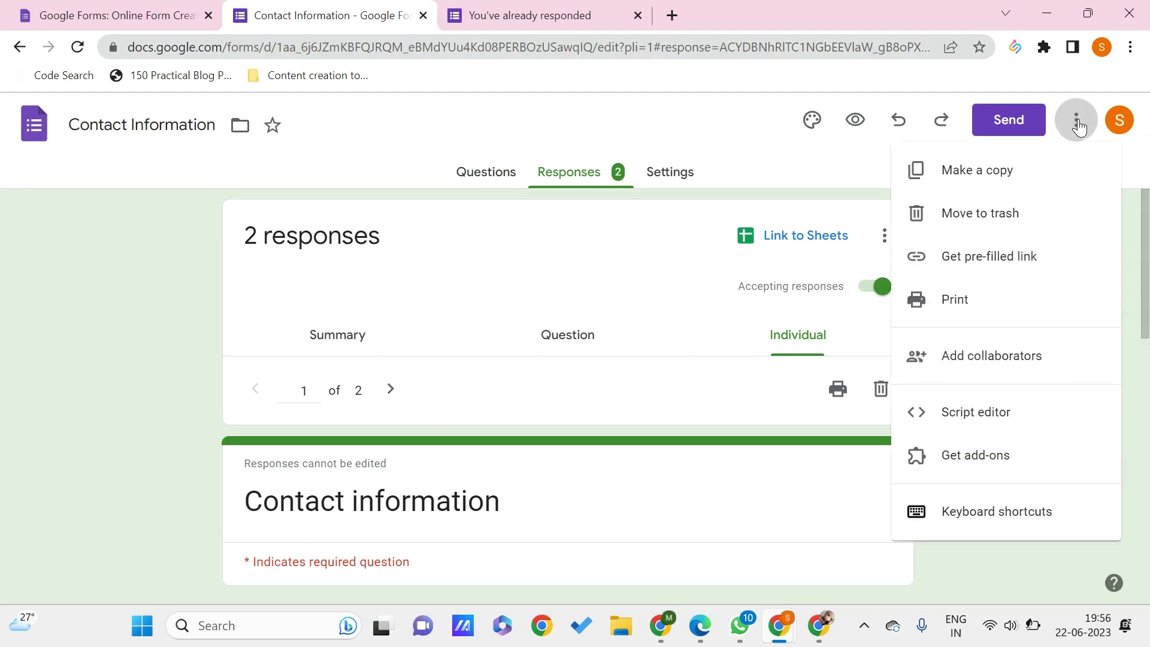
pyautogui.scroll(-10, 570, 452)
pyautogui.scroll(10, 570, 452)
pyautogui.click(340, 341)
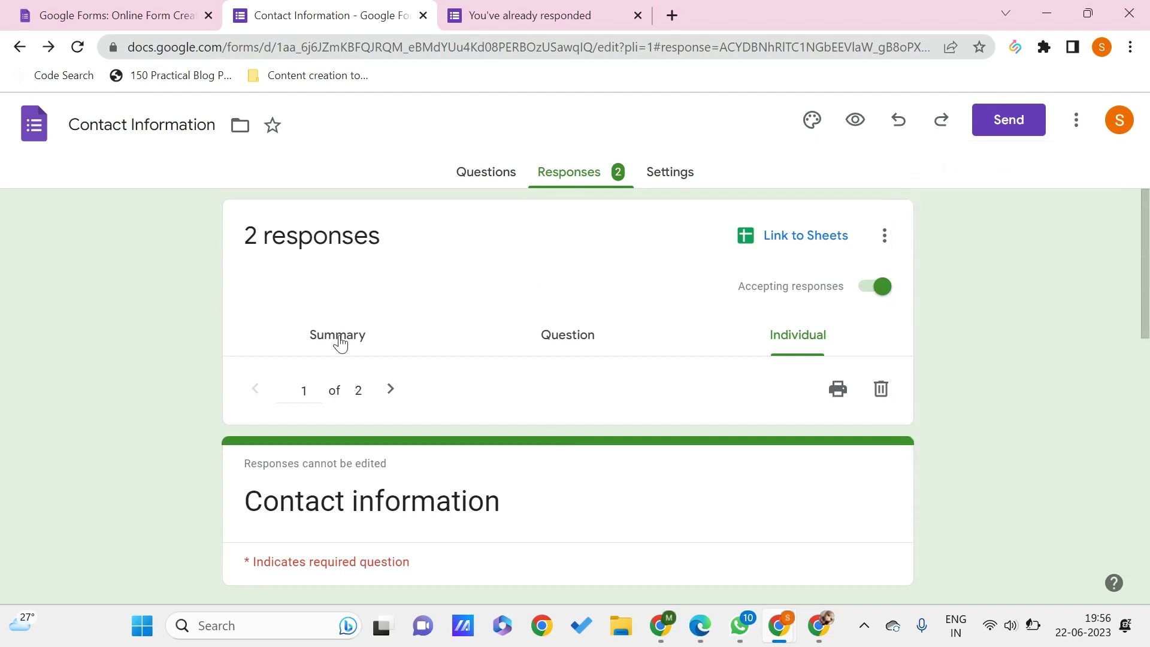
pyautogui.click(340, 341)
pyautogui.scroll(-2, 598, 455)
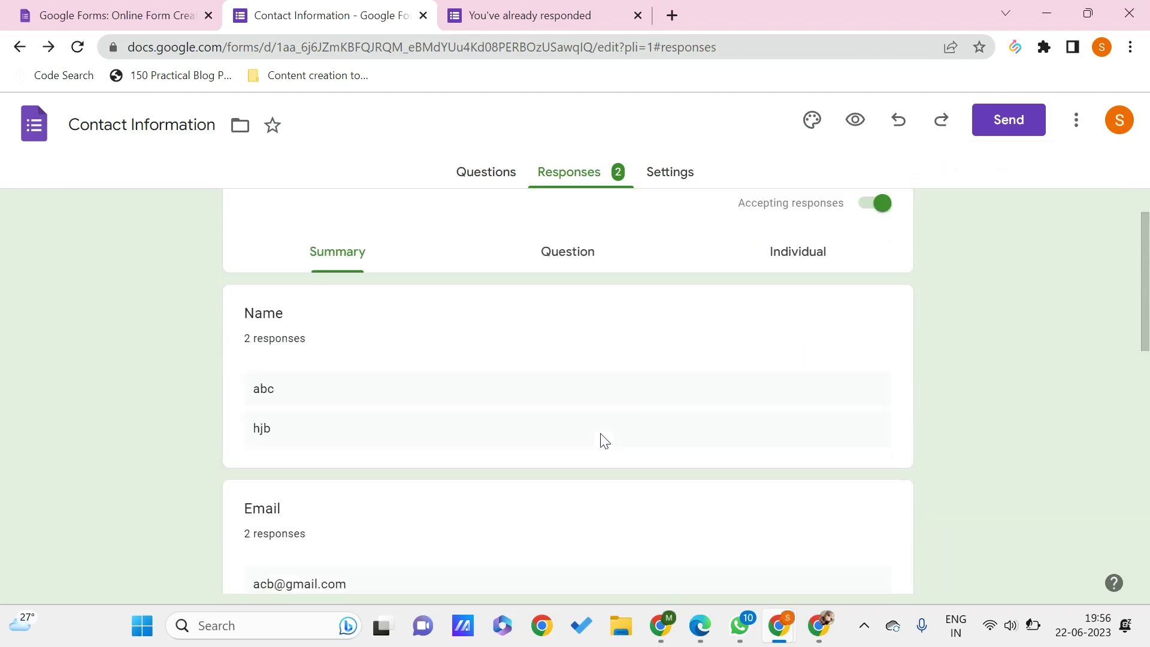
pyautogui.scroll(-8, 602, 439)
pyautogui.scroll(1, 704, 428)
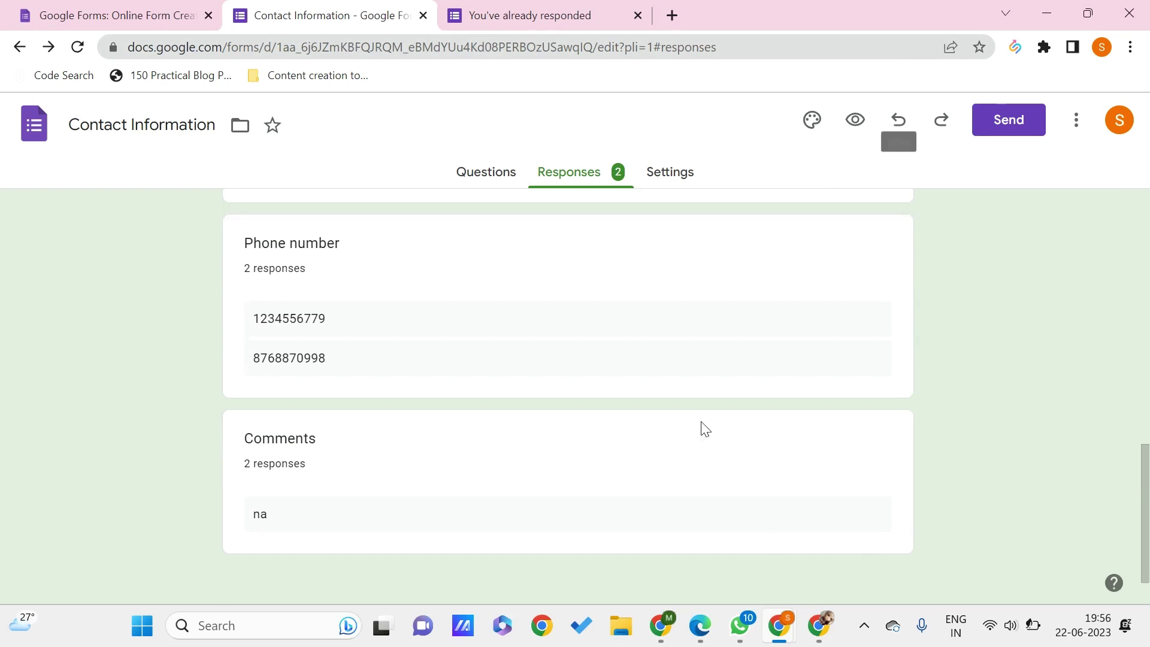
pyautogui.scroll(5, 705, 428)
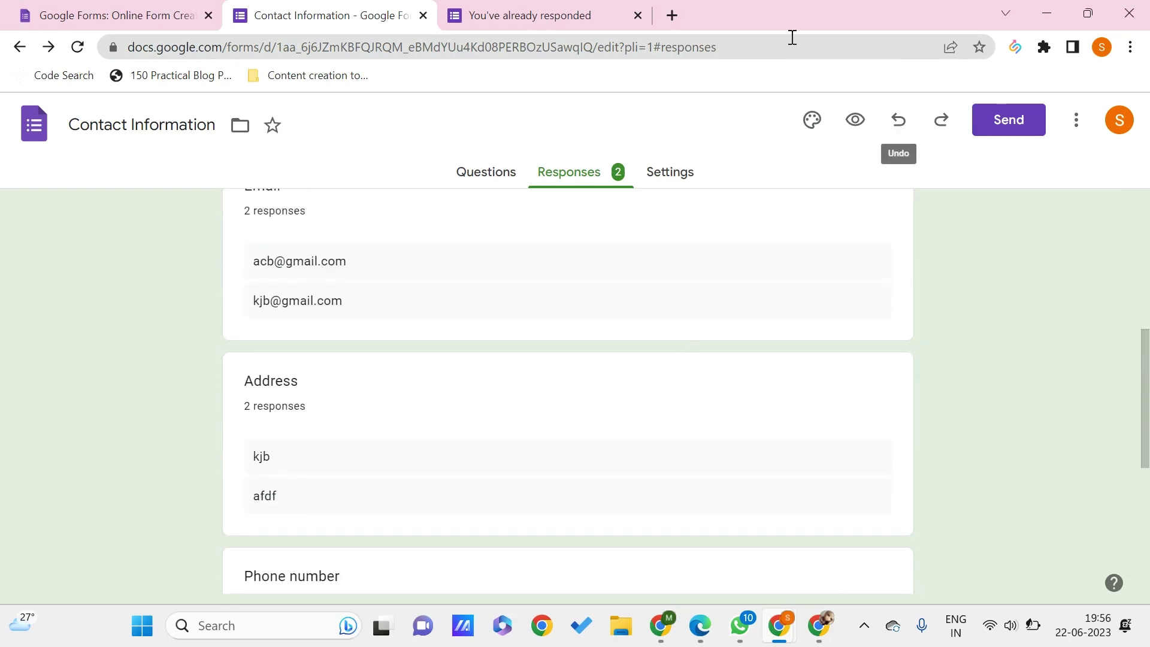
# Open the printable version of the response summary from the form's options and examine its answers.
pyautogui.click(1076, 138)
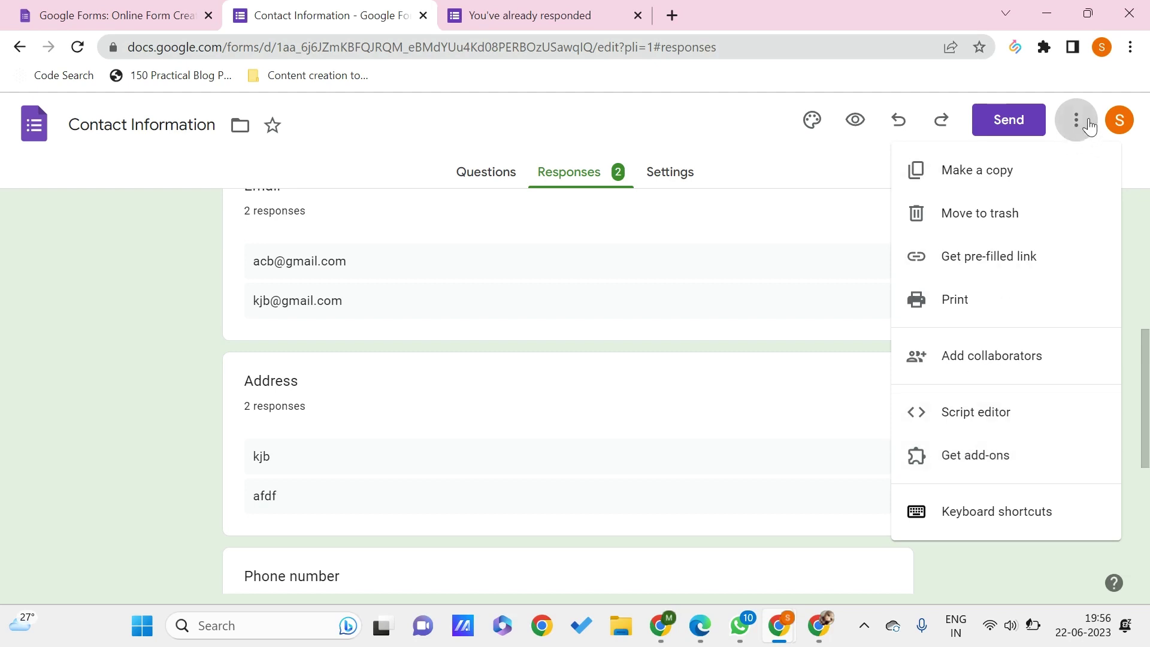
pyautogui.scroll(7, 783, 274)
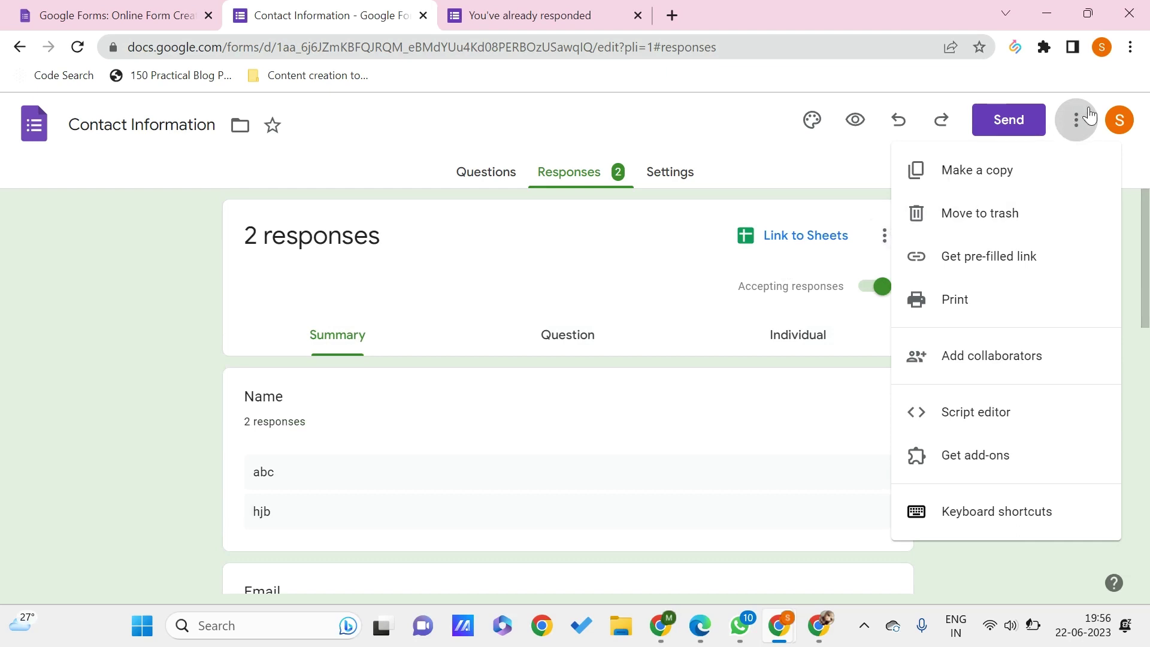
pyautogui.click(949, 312)
pyautogui.click(399, 8)
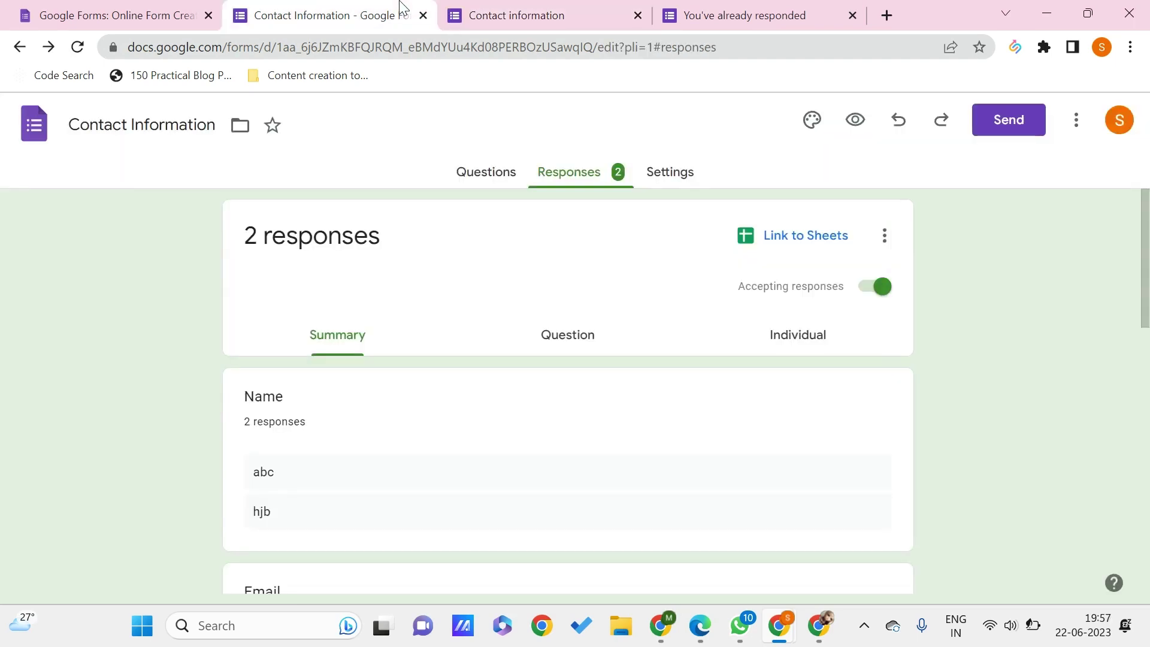
pyautogui.click(495, 13)
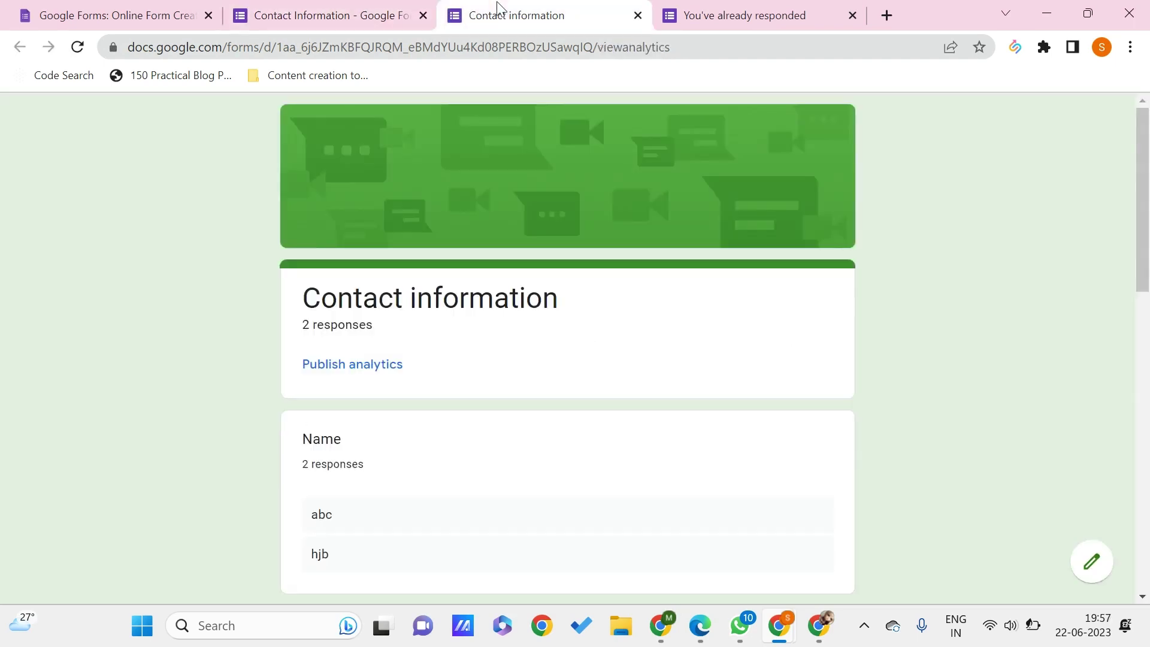
pyautogui.scroll(-3, 431, 467)
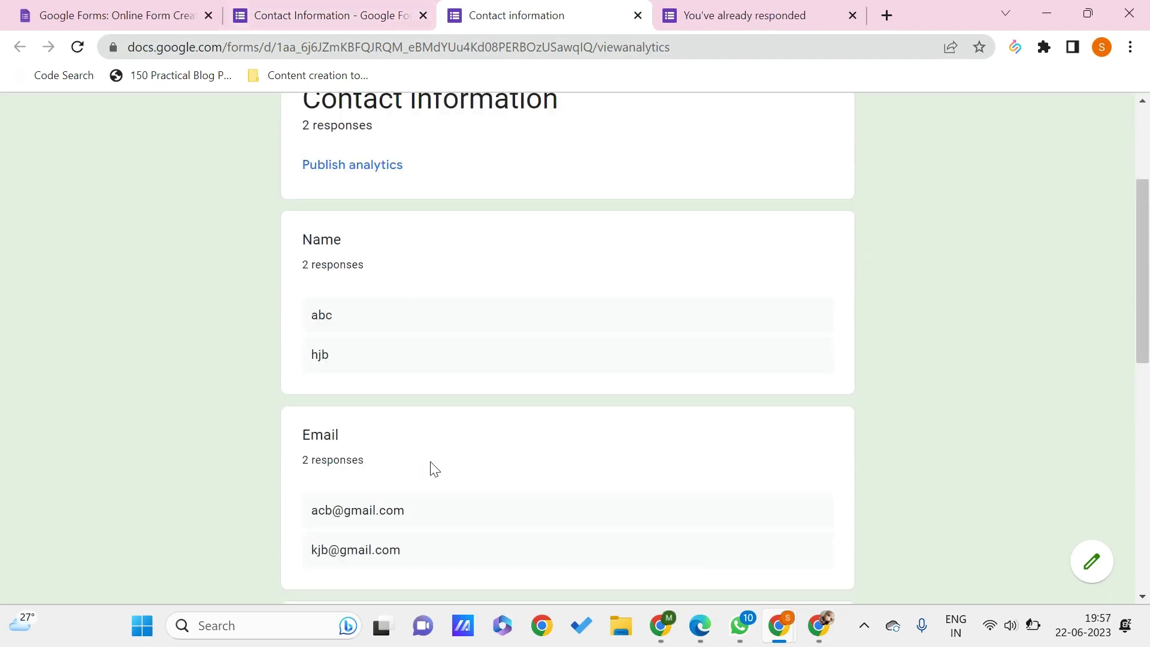
pyautogui.scroll(3, 360, 359)
# Return to the form editor and link its responses to a newly created spreadsheet.
pyautogui.click(351, 10)
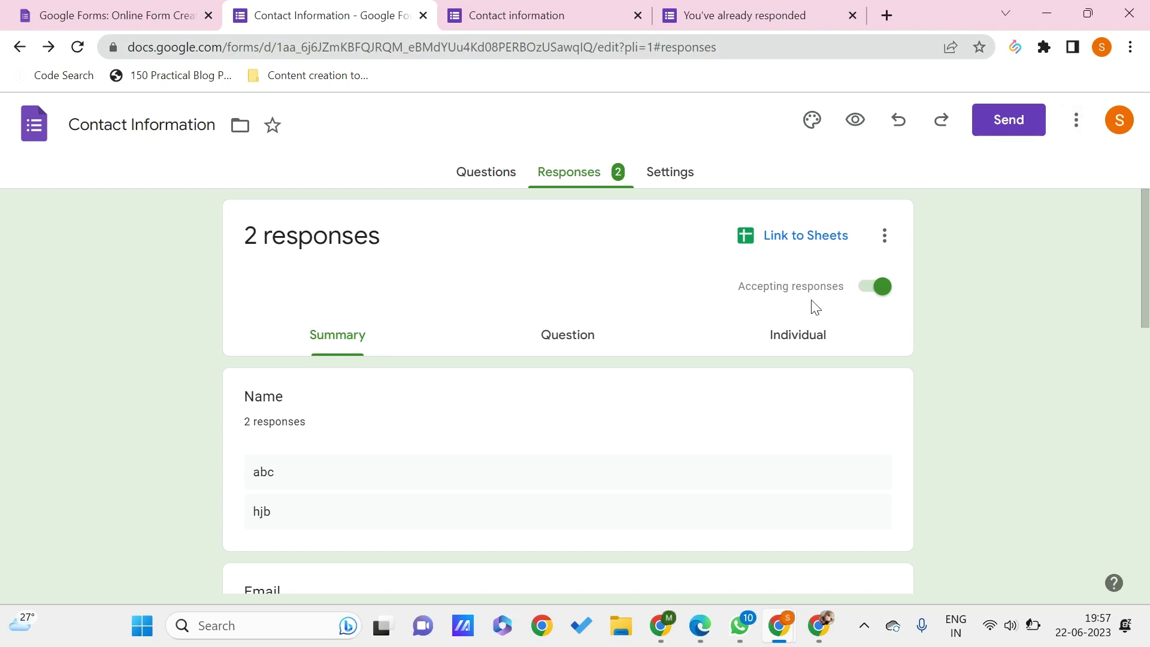
pyautogui.click(796, 245)
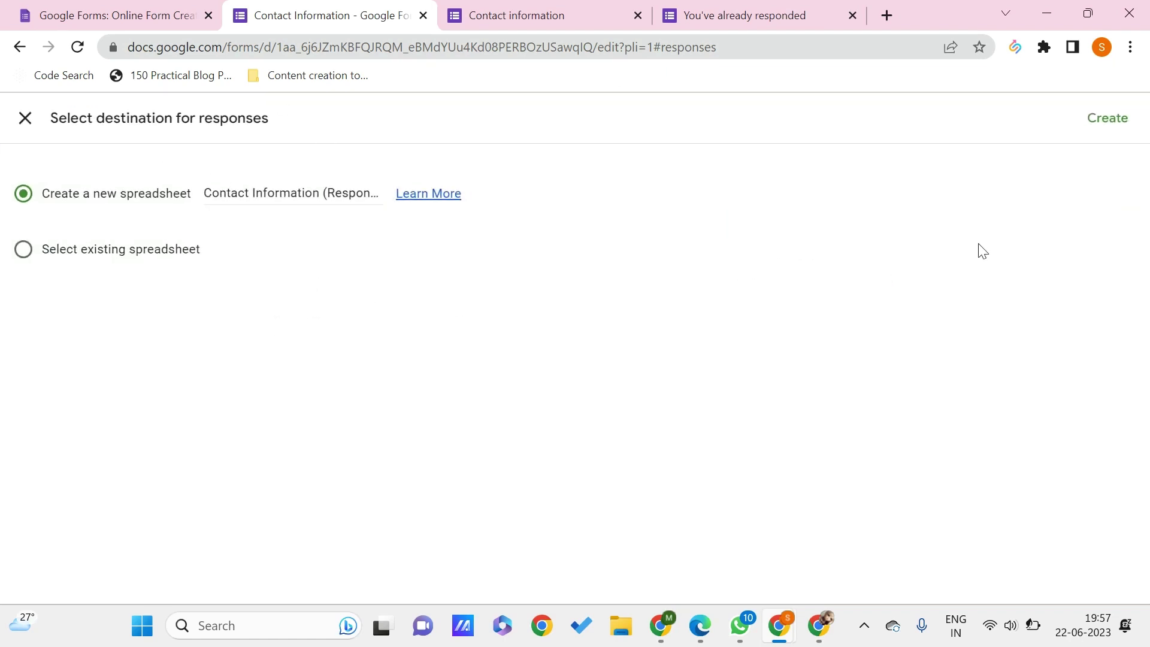
pyautogui.click(1102, 118)
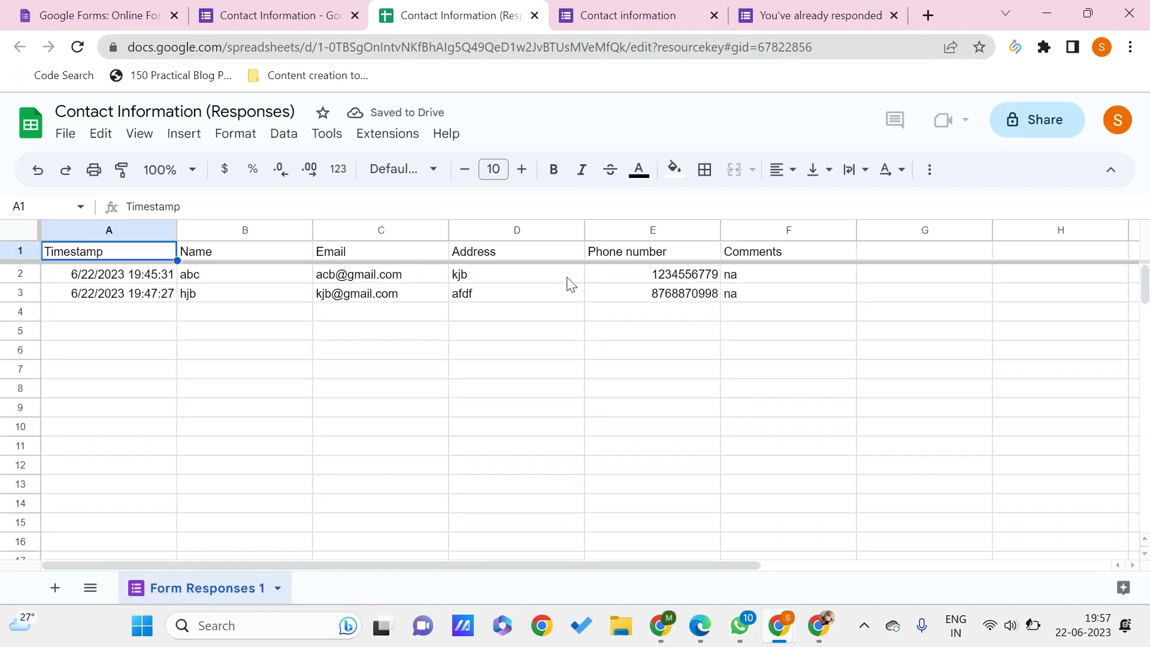
# Open the response spreadsheet's sharing settings, dismiss the Dropdown Chips tip, and close the settings without changes.
pyautogui.click(1058, 123)
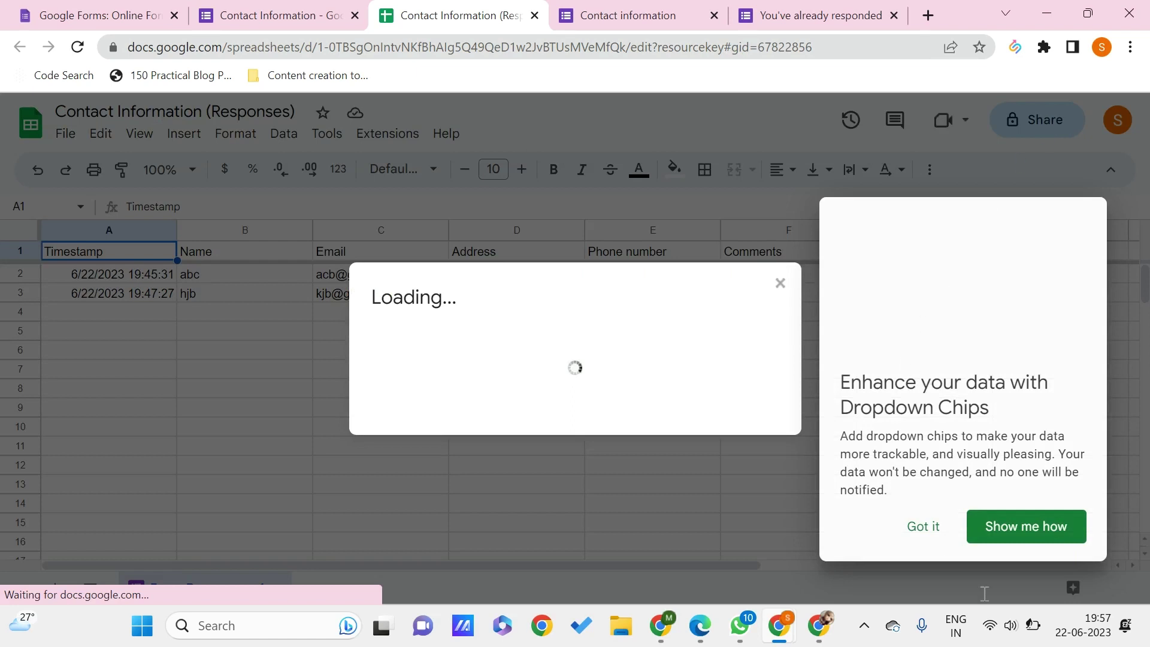
pyautogui.click(929, 538)
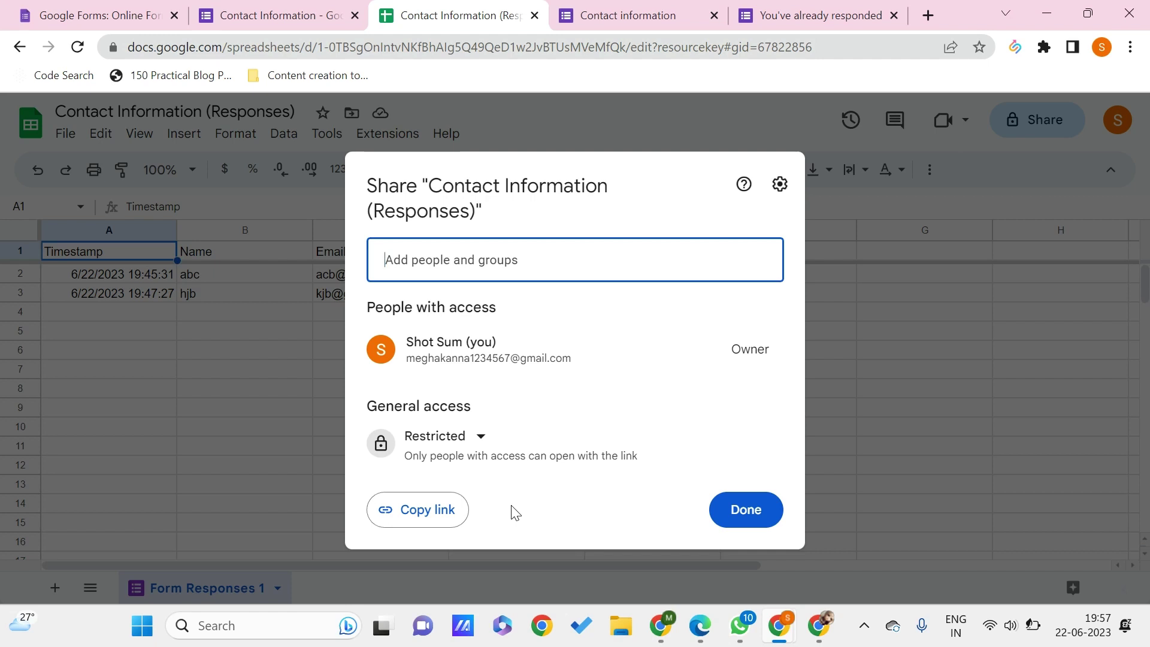
pyautogui.click(875, 318)
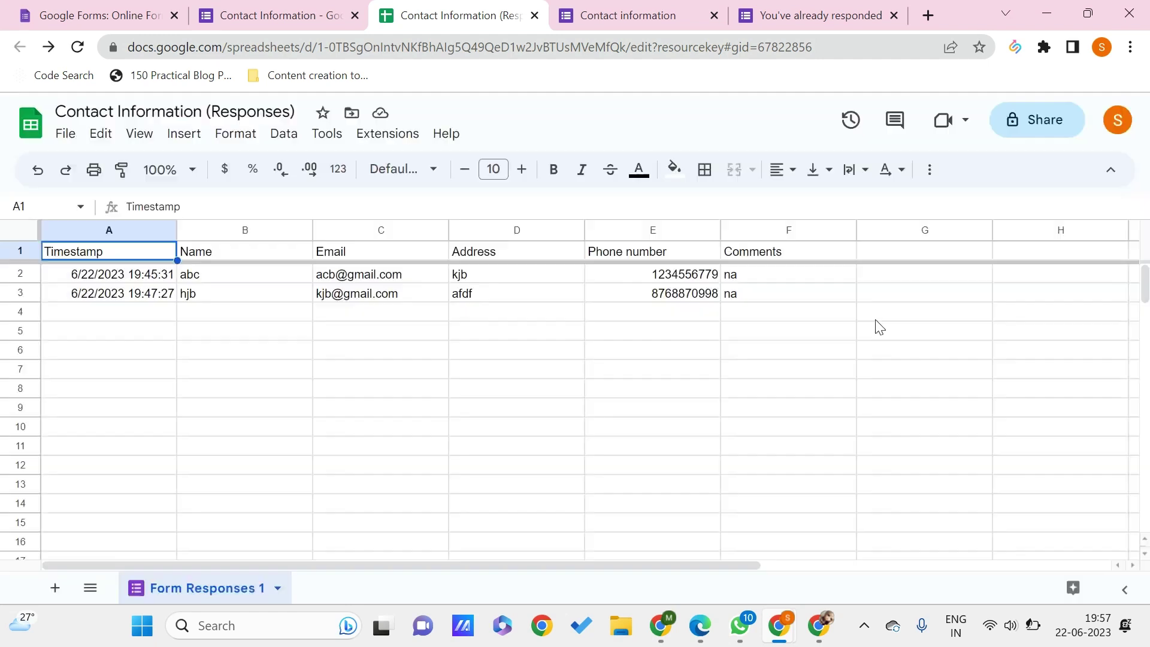